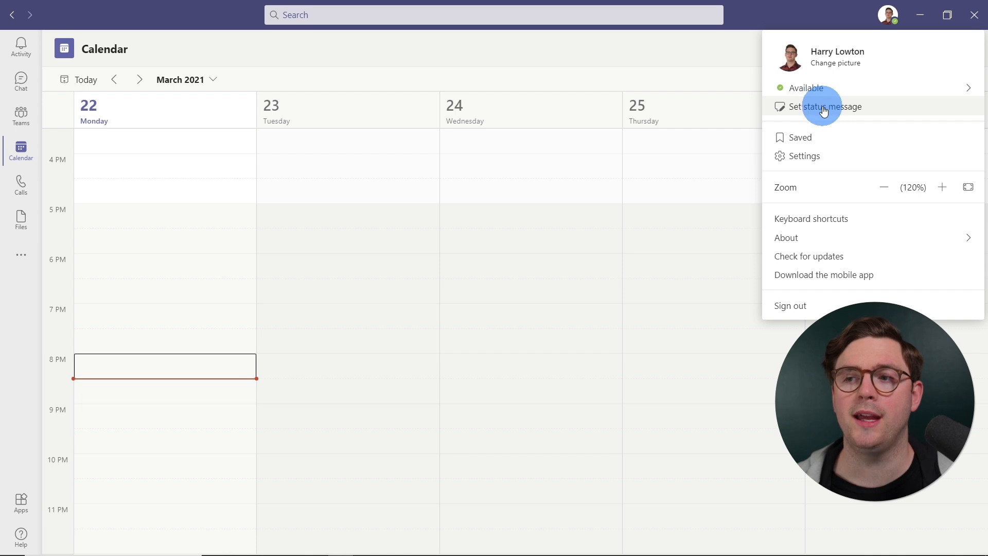
- View the out-of-office scheduling form reached from the status message settings, and close it without changes
left_click(824, 109)
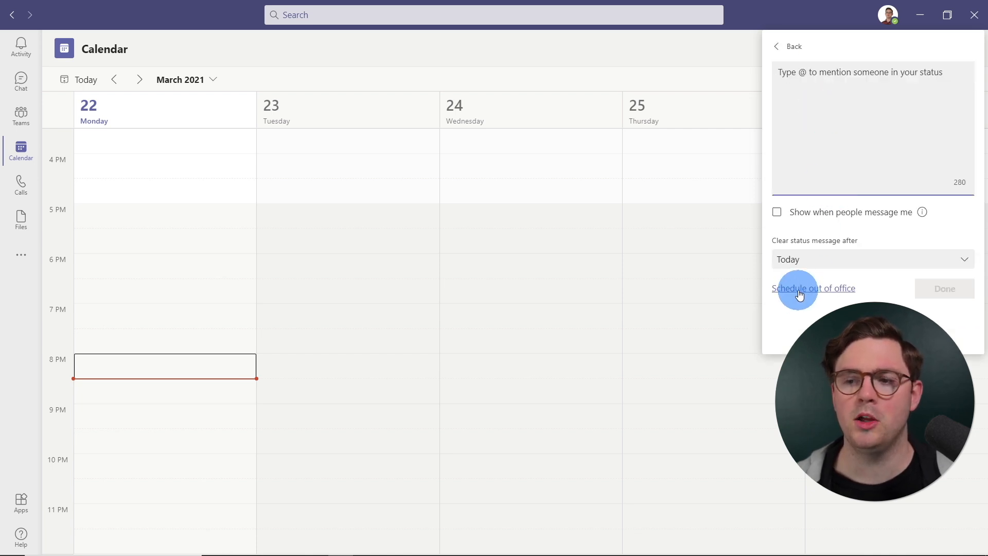
left_click(811, 293)
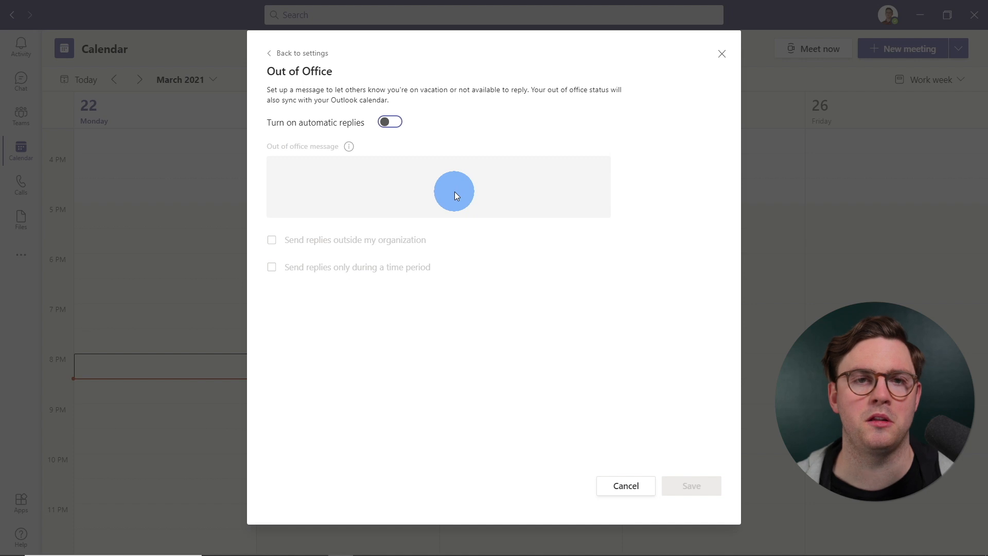
left_click(722, 54)
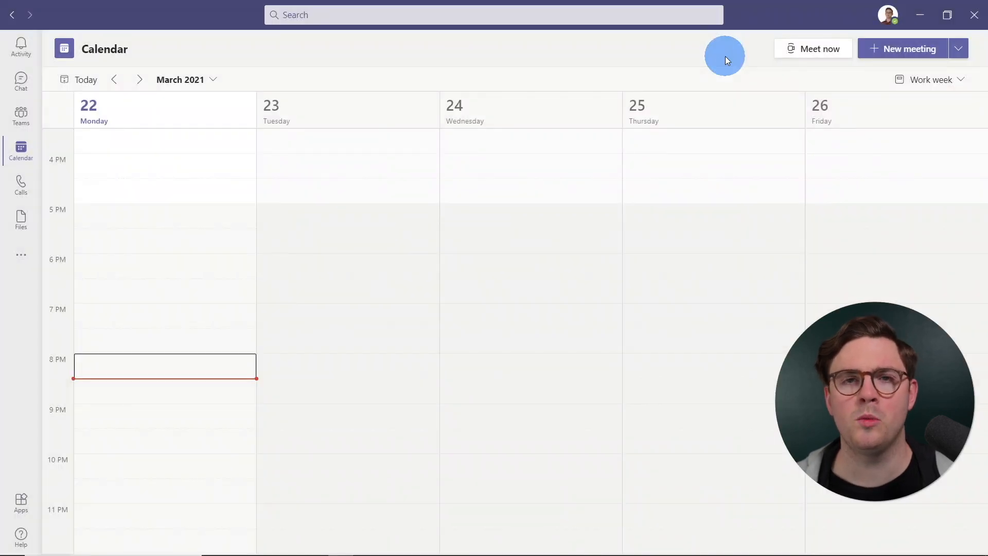
- Open the out-of-office scheduling form from the general settings of the account
left_click(884, 24)
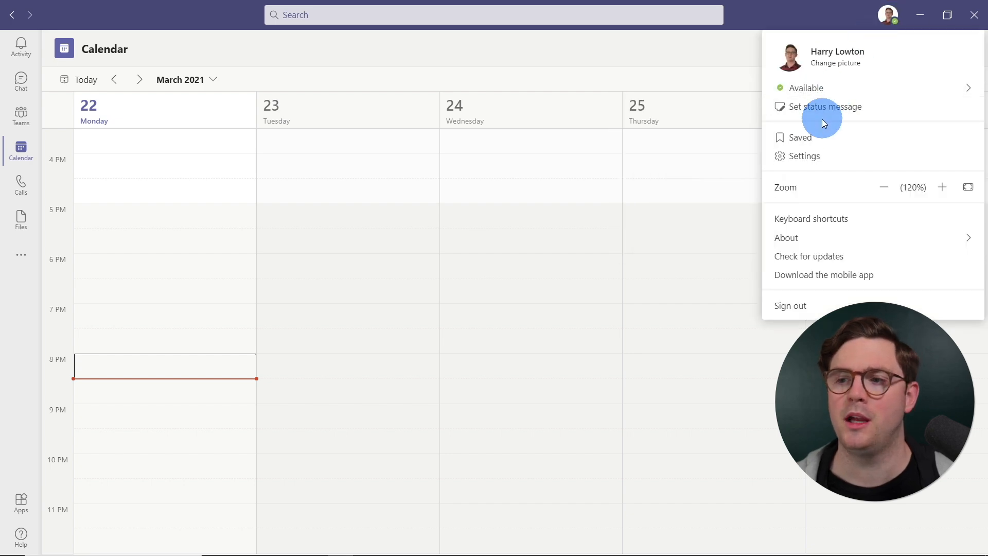
left_click(815, 155)
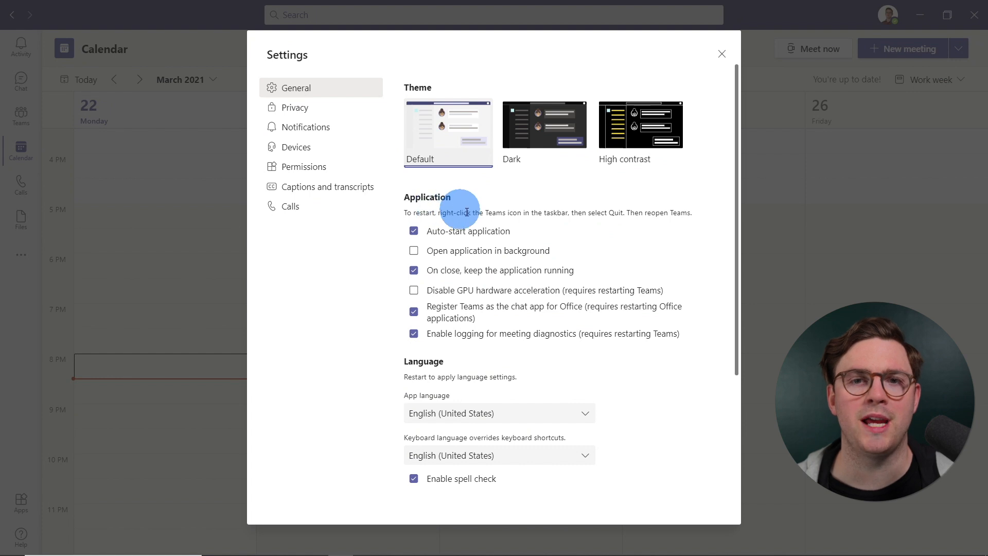
scroll(461, 227, "down", 3)
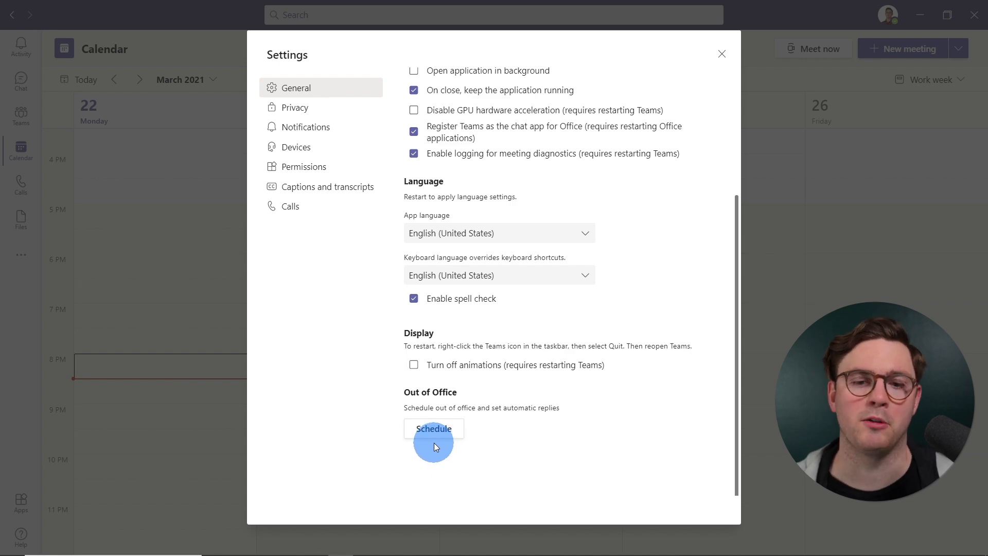
left_click(438, 429)
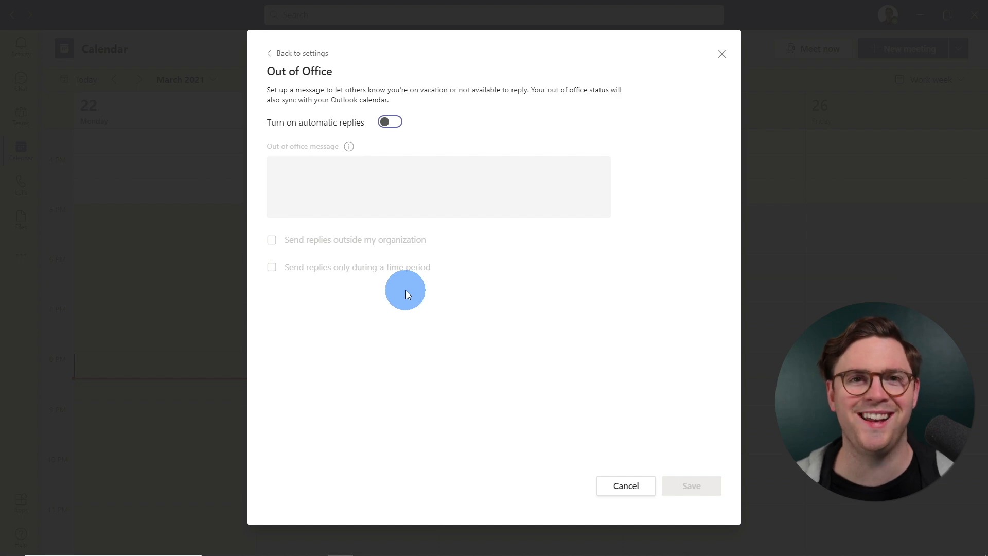
- Switch to Outlook, examine the Automatic Replies options for inside and outside the organization, and cancel without changes
key("alt+Tab")
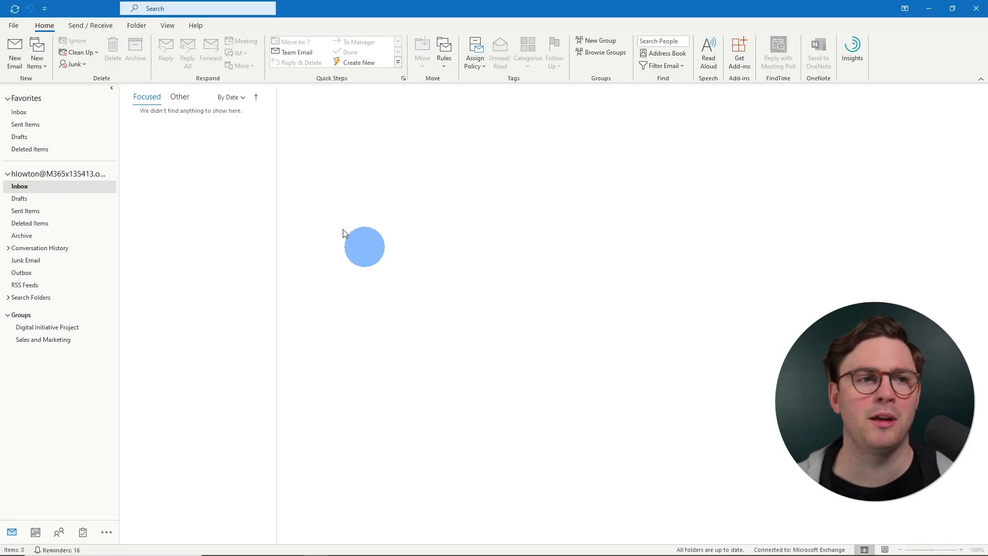
left_click(16, 24)
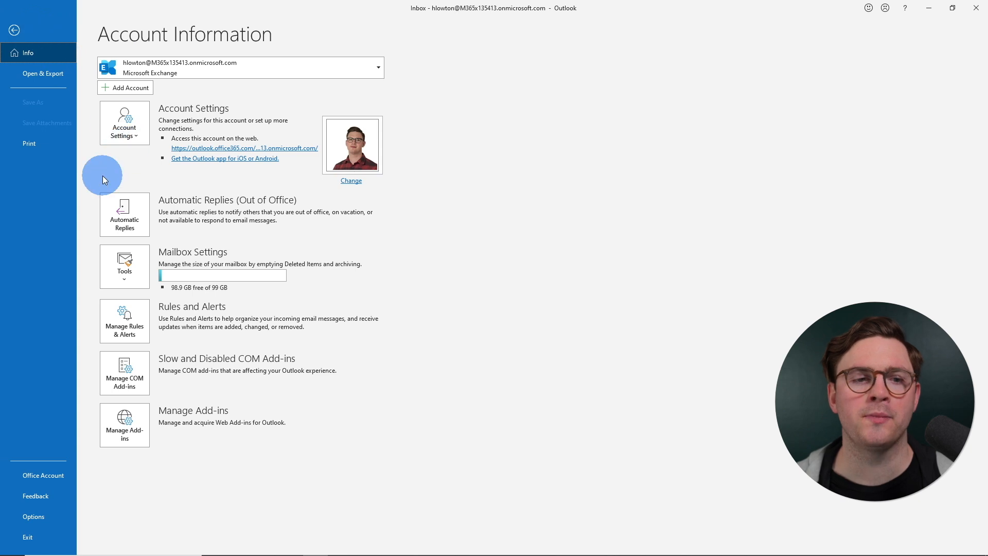
left_click(131, 209)
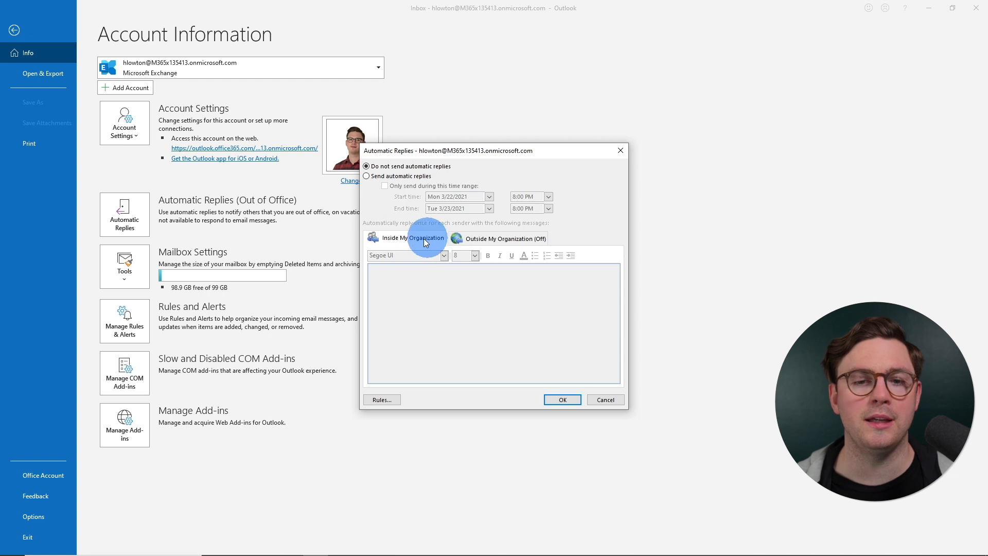
left_click(488, 240)
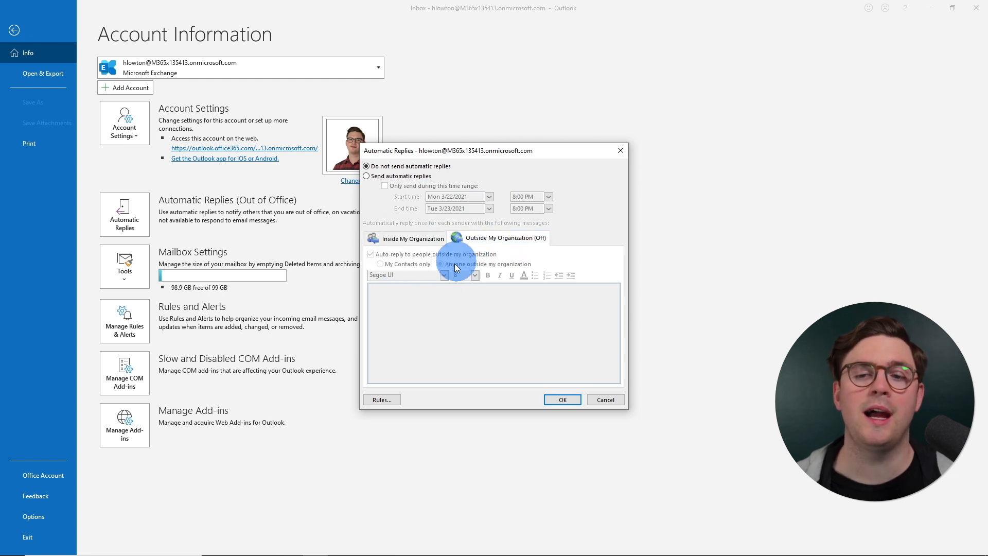
left_click(398, 240)
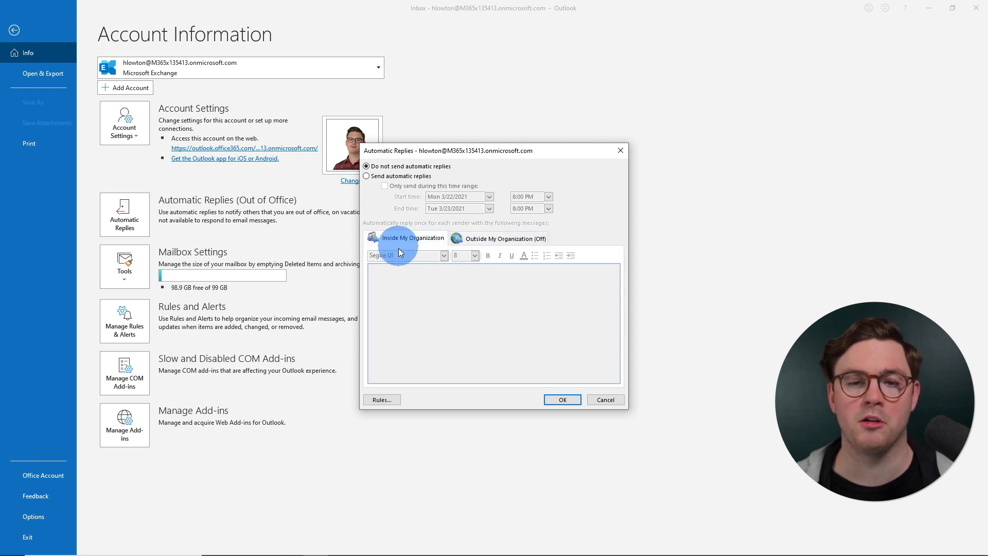
left_click(599, 401)
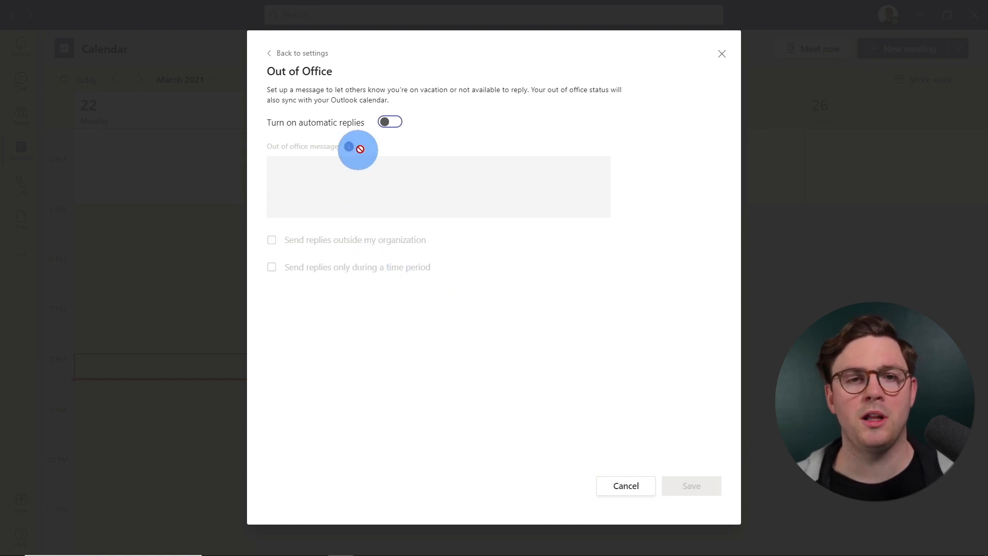
- In Teams, turn on automatic replies with the out-of-office message "I am out of order until further notice."
left_click(386, 126)
left_click(295, 190)
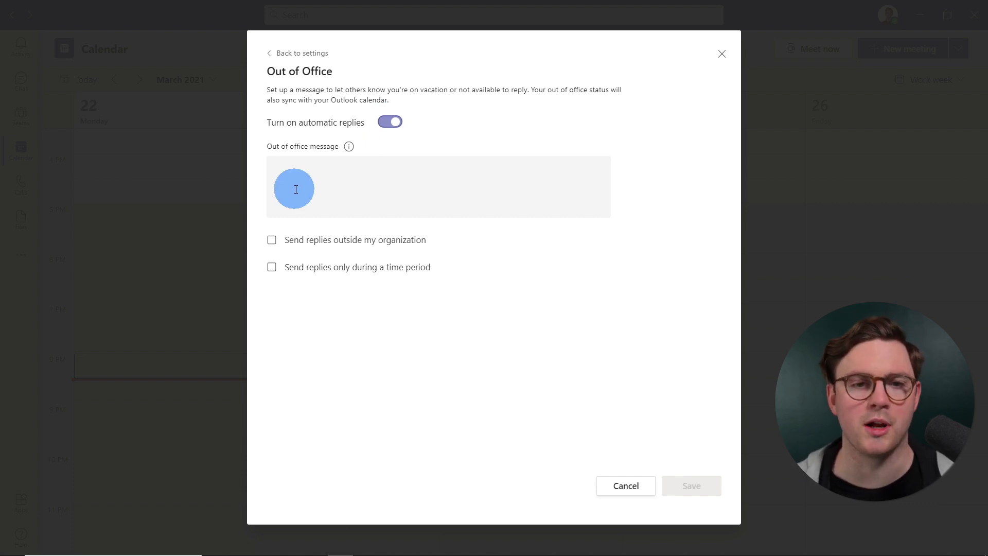
left_click(307, 174)
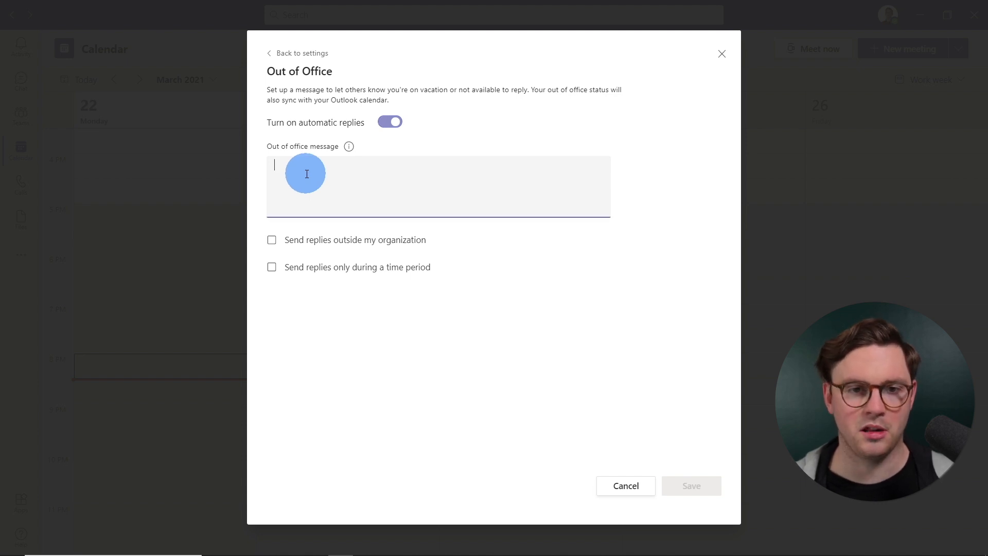
type("I am out of order until further notice.")
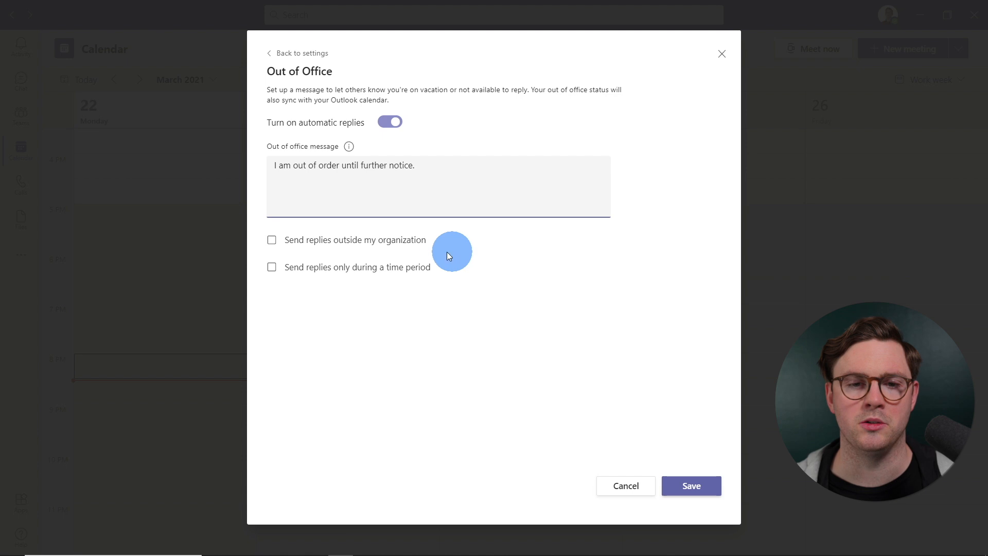
- Enable replies outside the organization for all external senders, with the message "I am out of order until further notice."
left_click(271, 240)
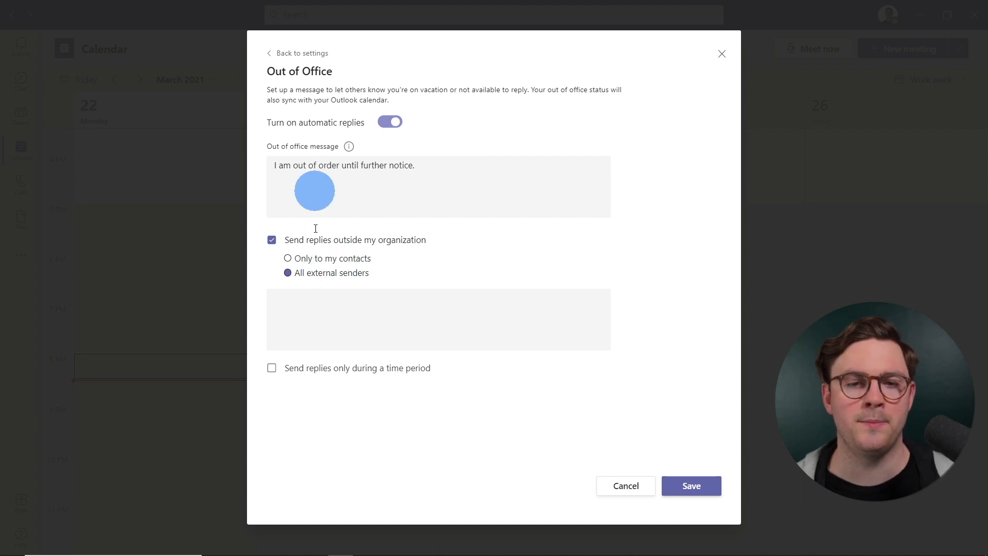
left_click(326, 316)
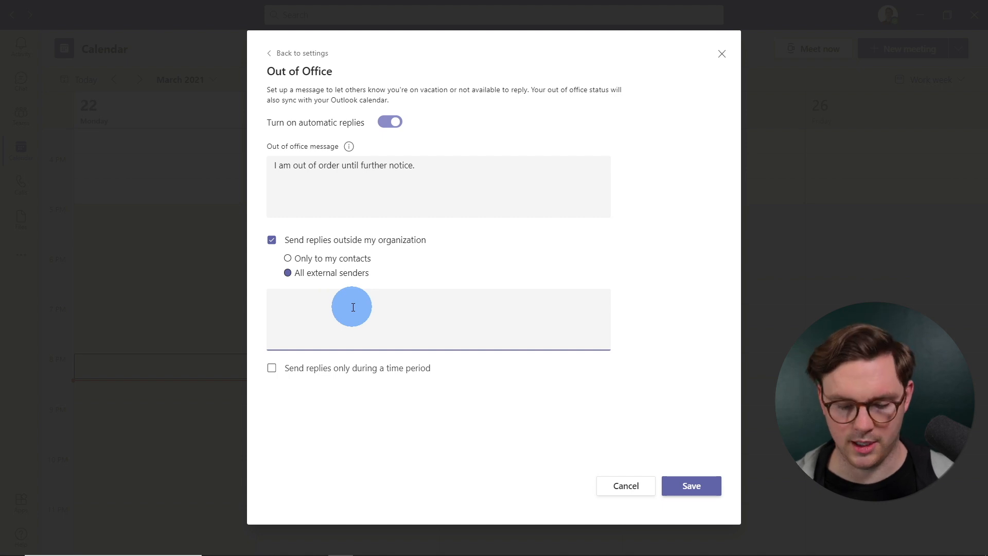
type("I am out of order until further notice.")
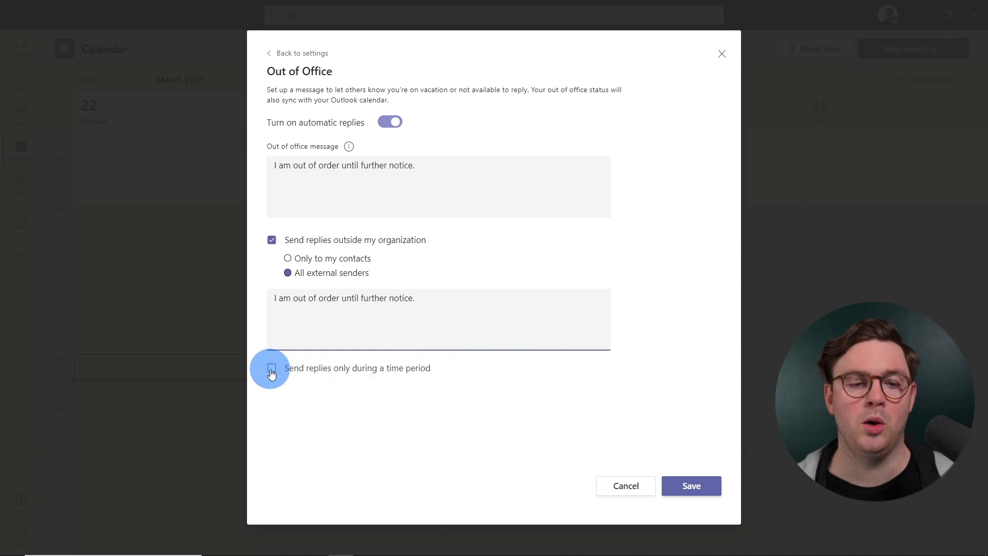
- Restrict the automatic replies to a time period ending Mar 26, 2021, and save the out-of-office settings
left_click(271, 367)
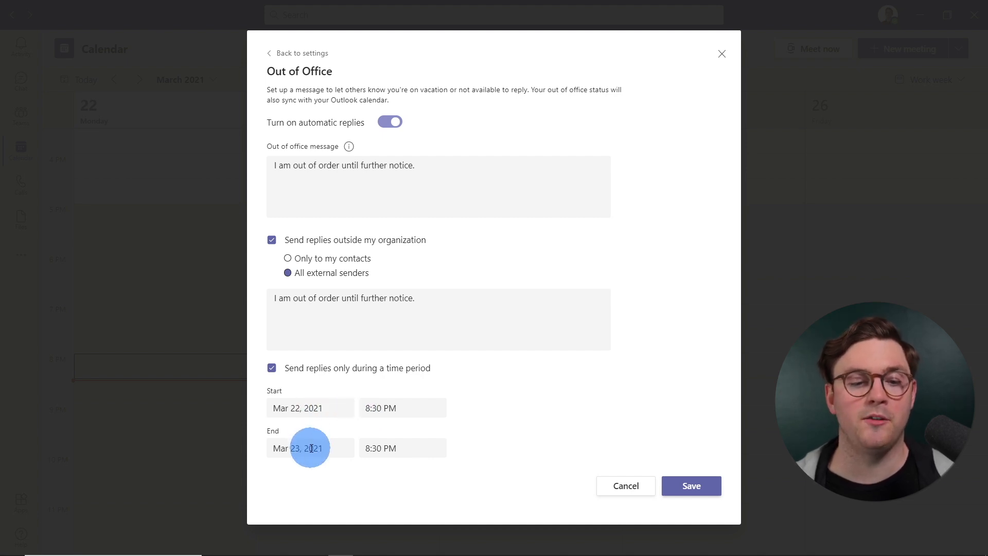
left_click(311, 448)
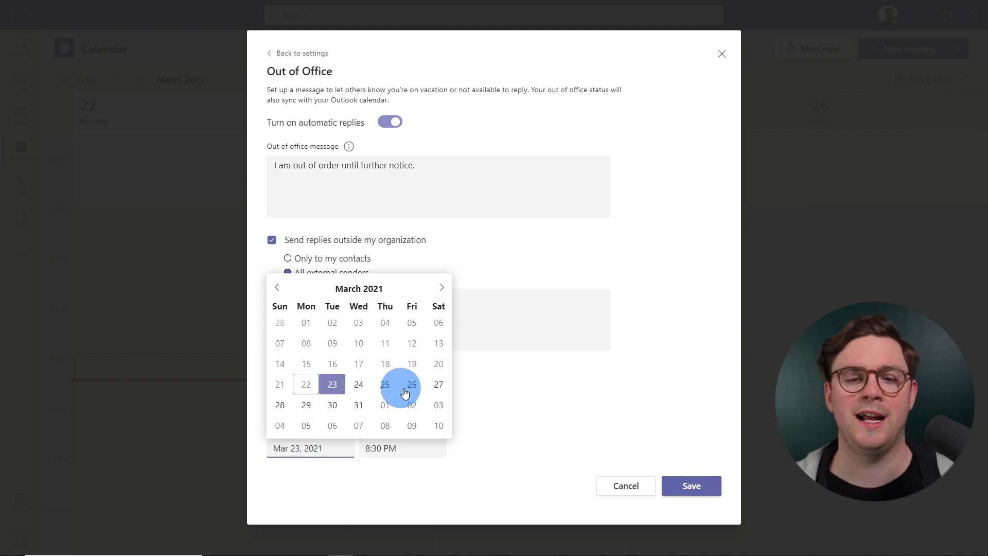
left_click(412, 385)
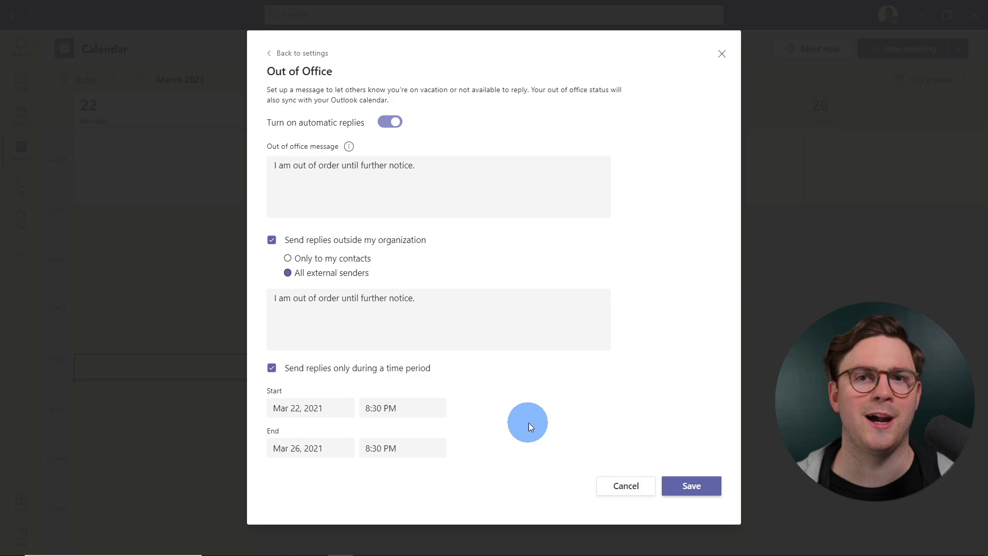
left_click(702, 489)
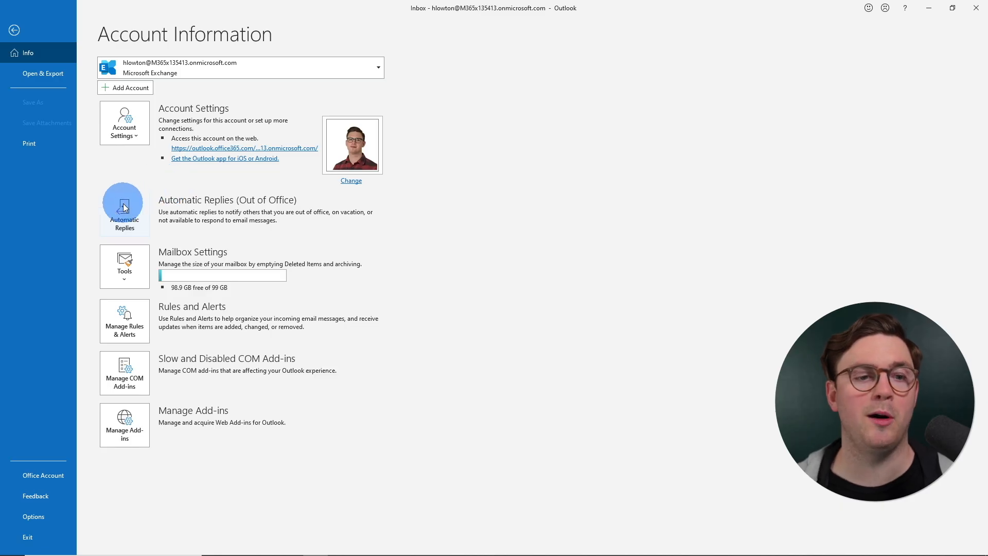
- In Outlook, change the inside-organization automatic reply to "I am out of order until Friday" and save it, declining to change the external message
left_click(130, 222)
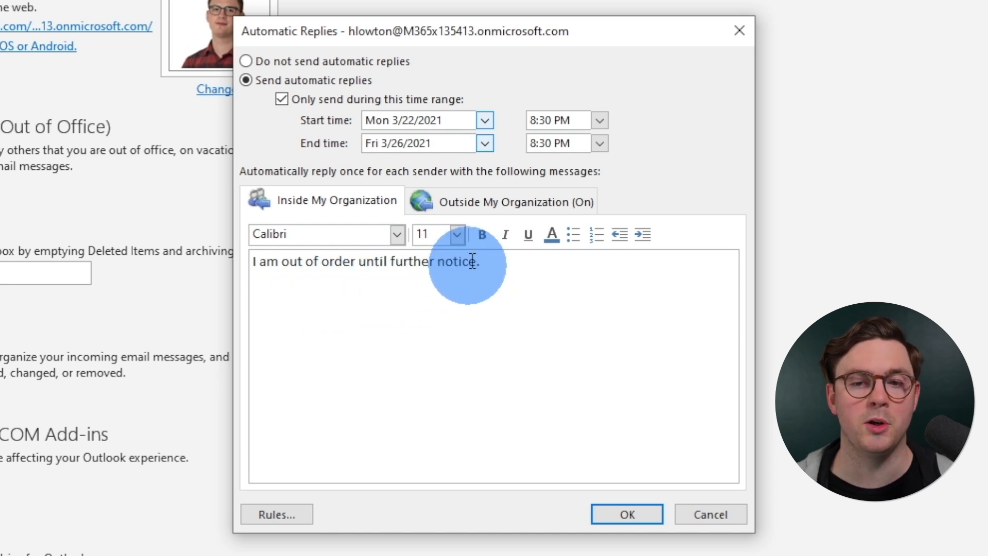
left_click(489, 207)
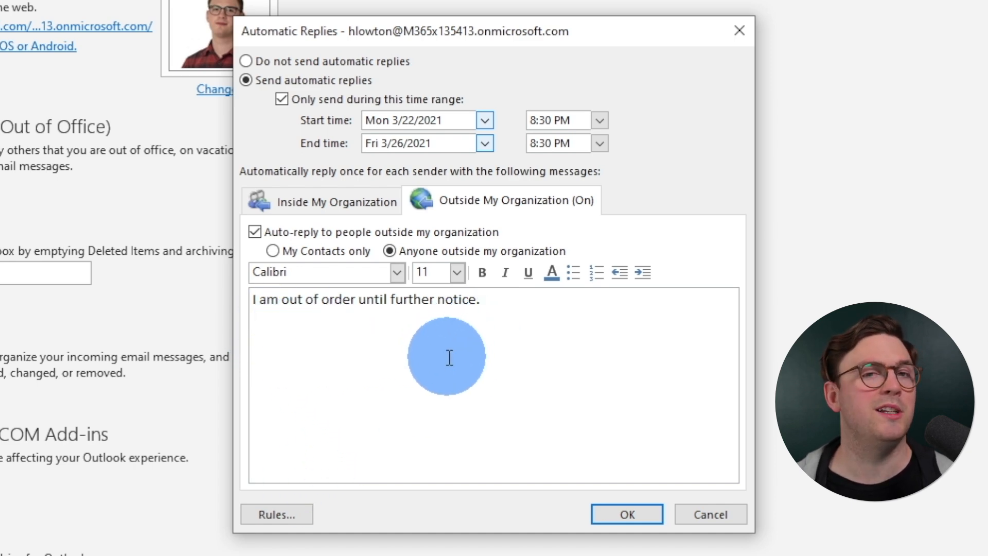
key("ctrl+shift+Tab")
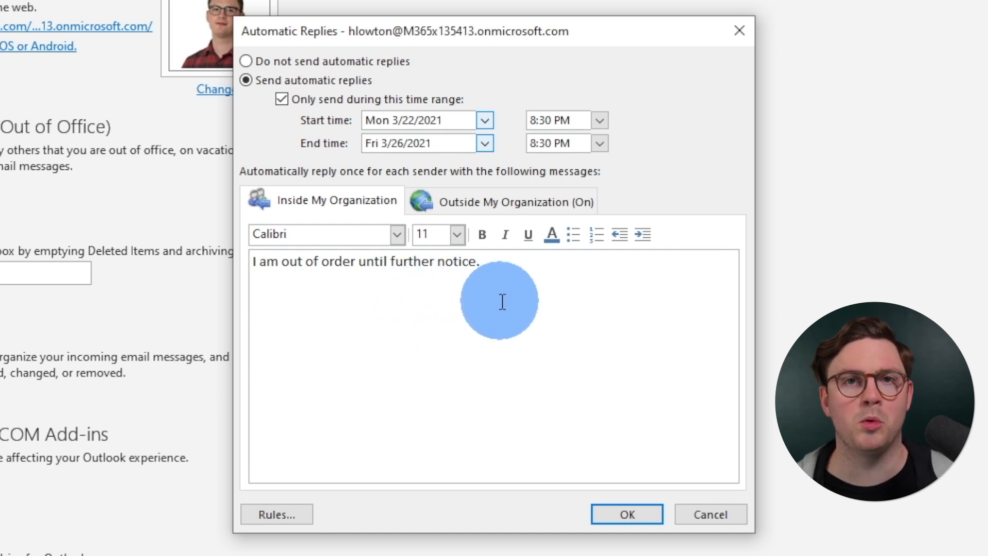
left_click_drag(497, 268, 391, 269)
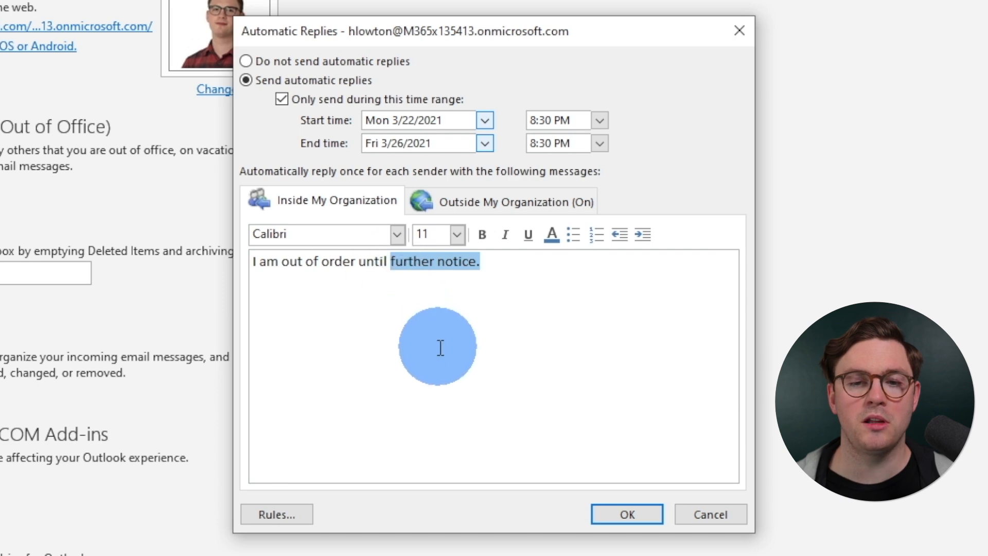
type("Frida")
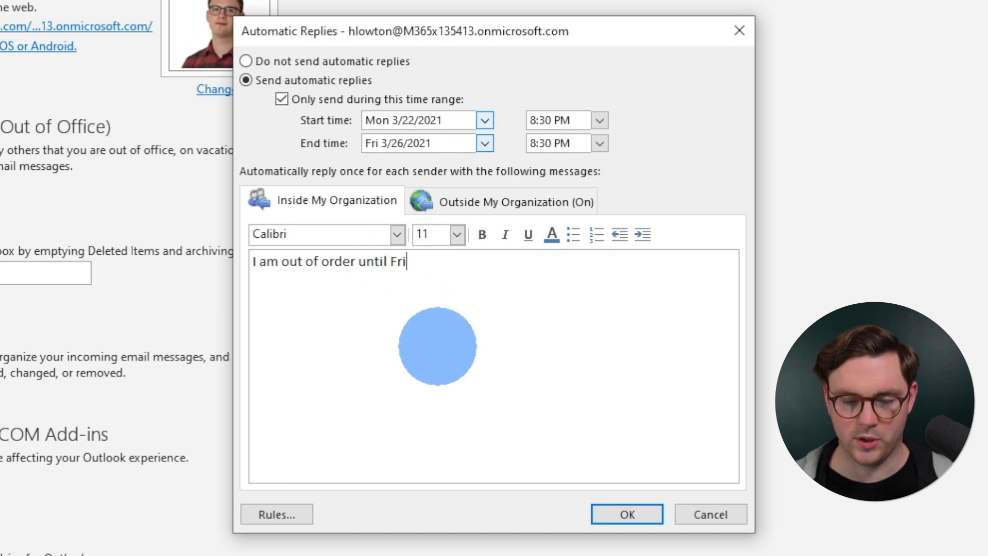
type("y")
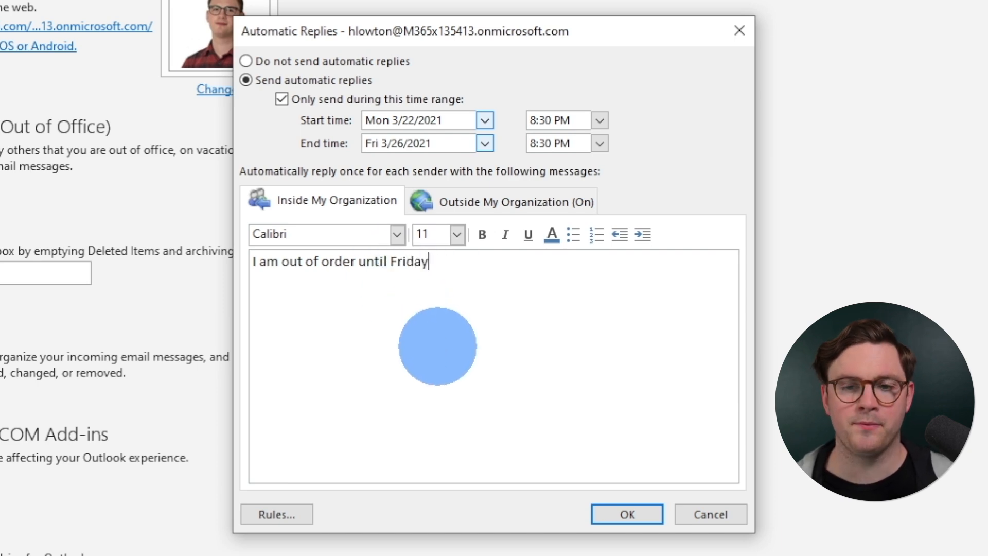
left_click(632, 514)
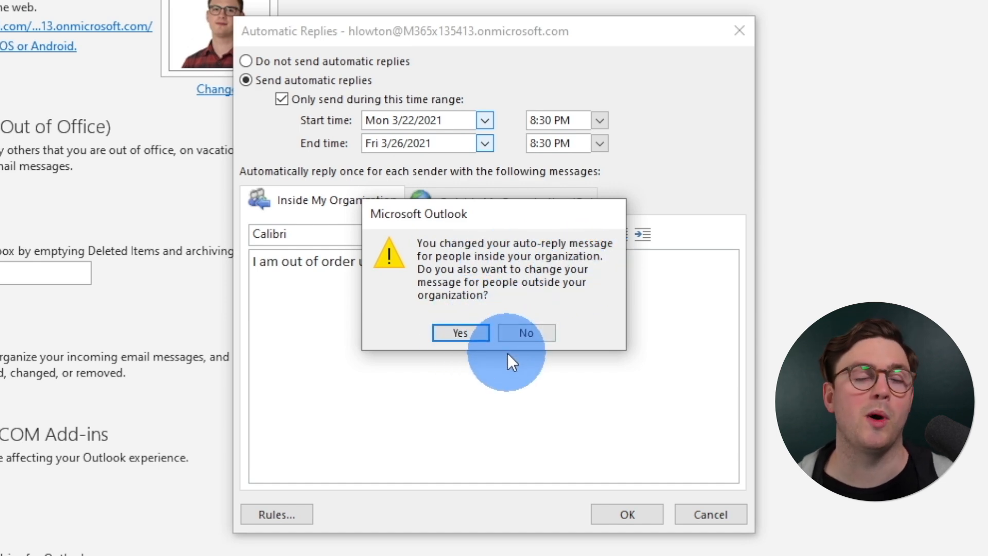
left_click(538, 333)
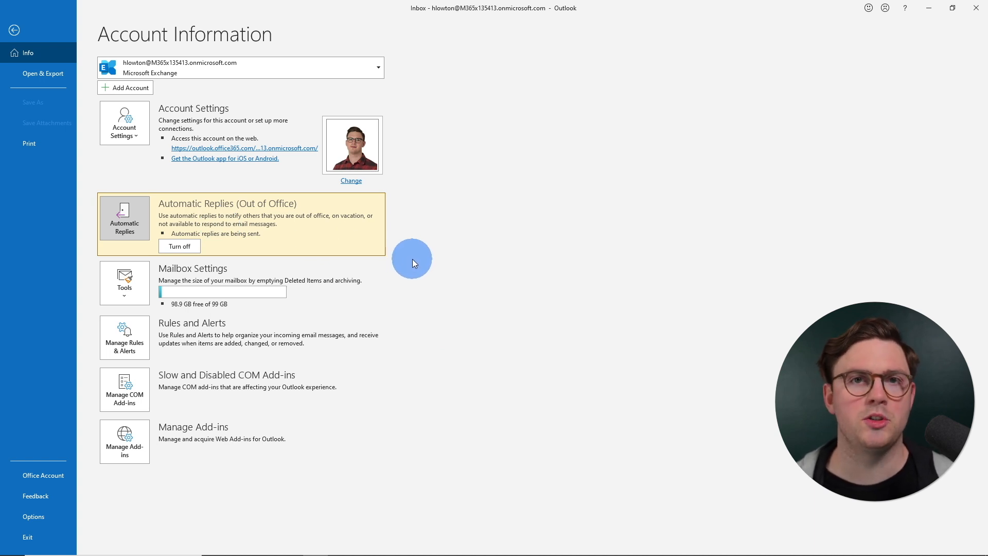
- Switch back to Teams, check the out-of-office status and its scheduling form for the synced message, and cancel without changes
key("alt+Tab")
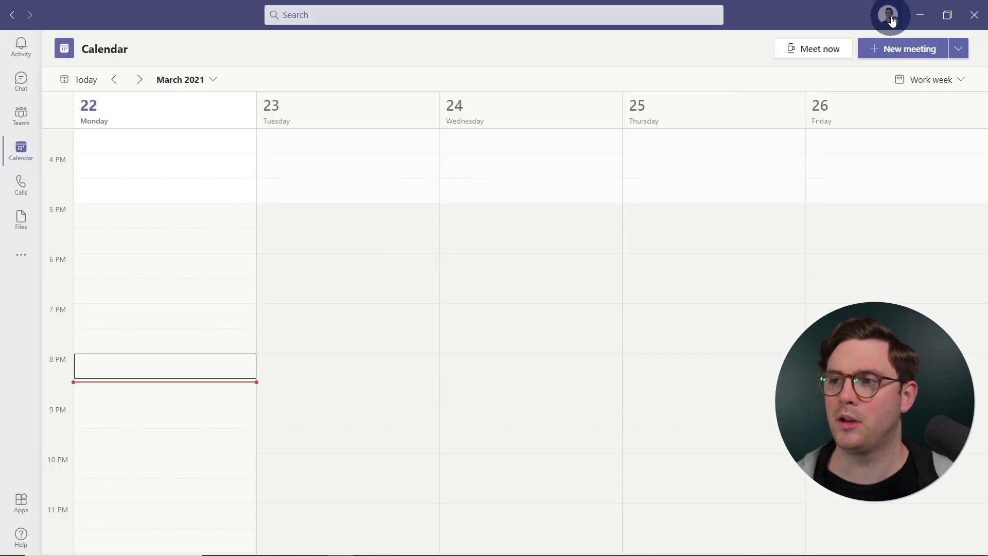
left_click(887, 15)
mouse_move(831, 92)
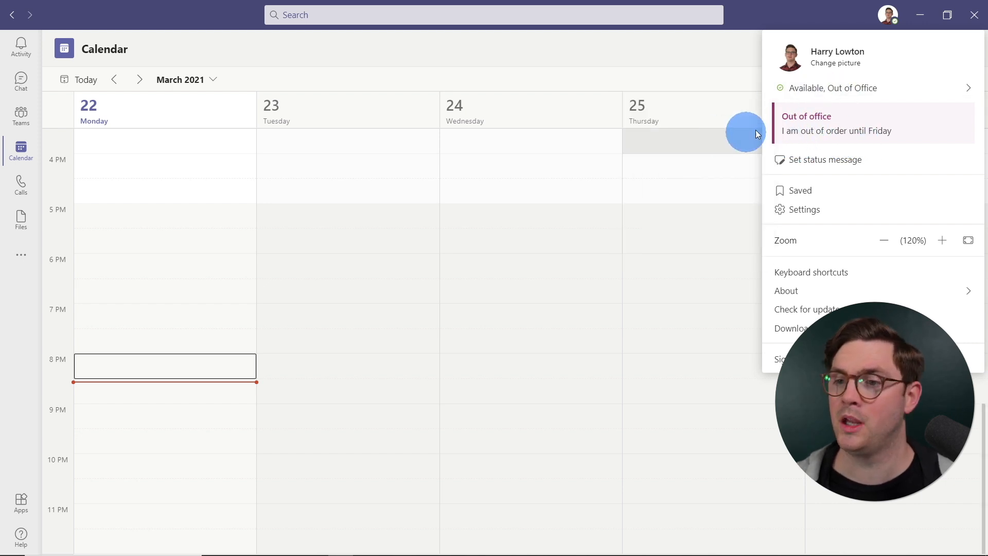
left_click(827, 161)
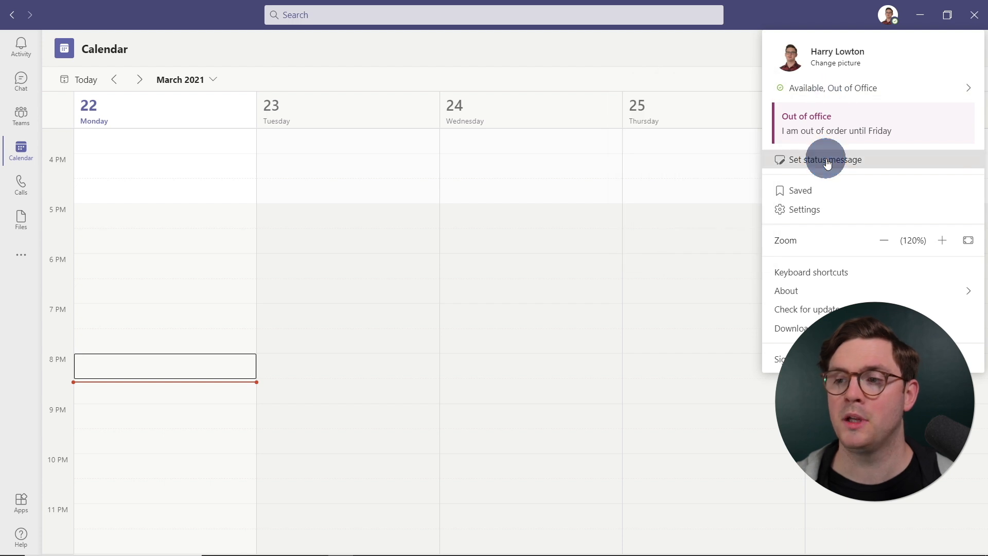
left_click(829, 293)
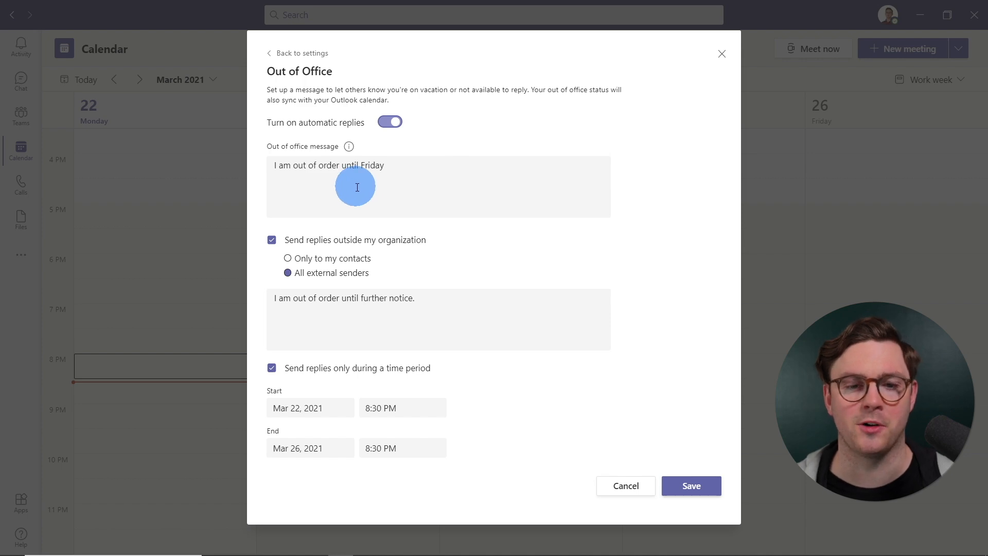
left_click(612, 488)
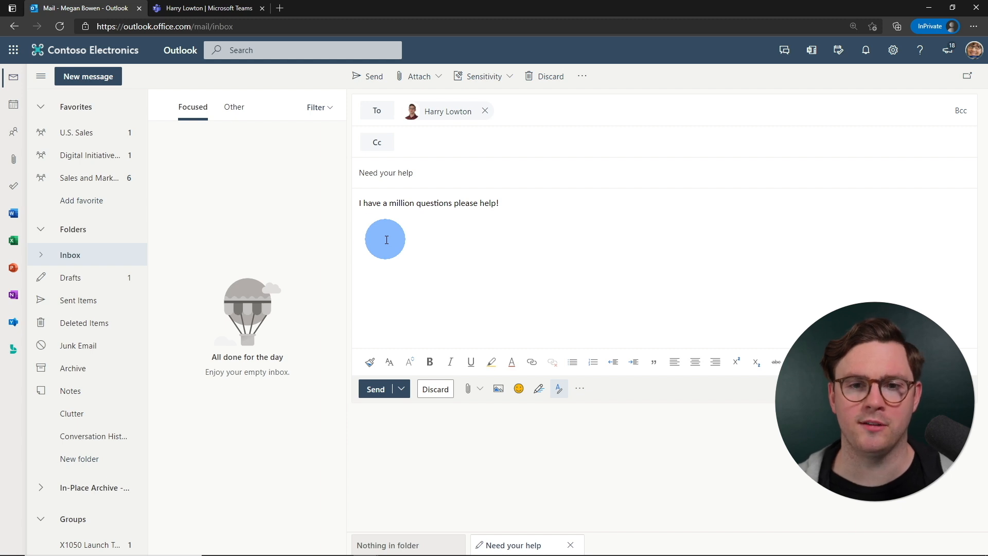
- From the colleague's account, send the prepared "Need your help" email and check the recipient's out-of-office status on their Teams chat profile card
left_click(375, 389)
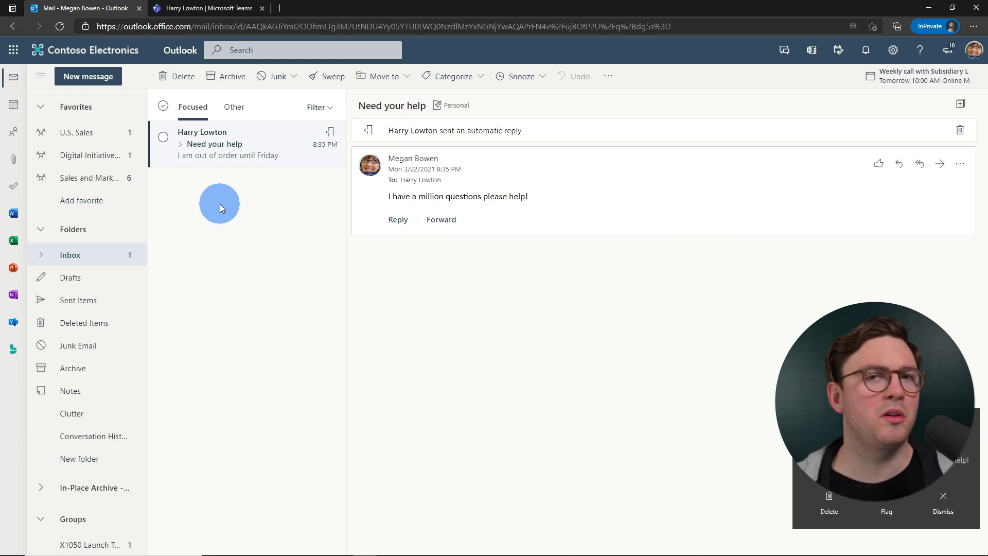
left_click(191, 8)
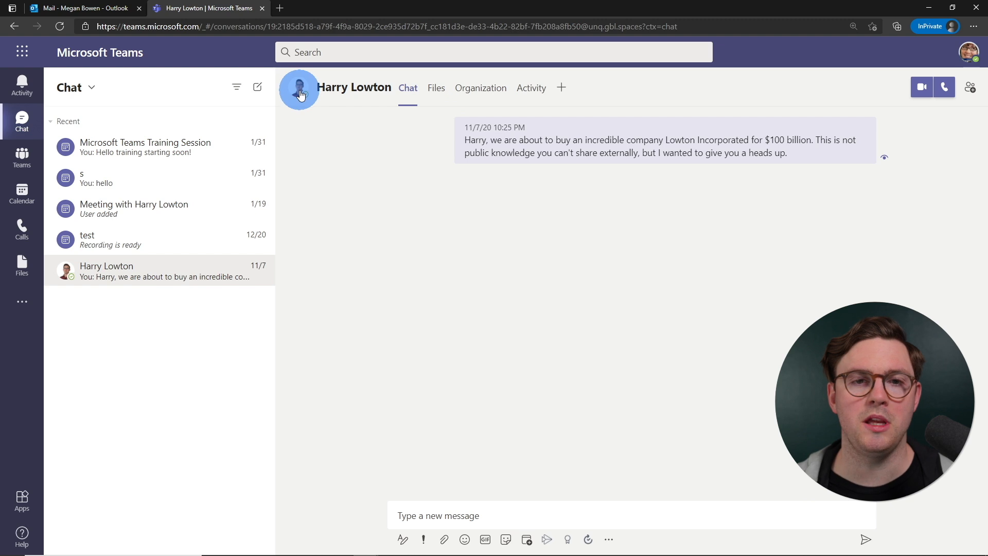
mouse_move(300, 95)
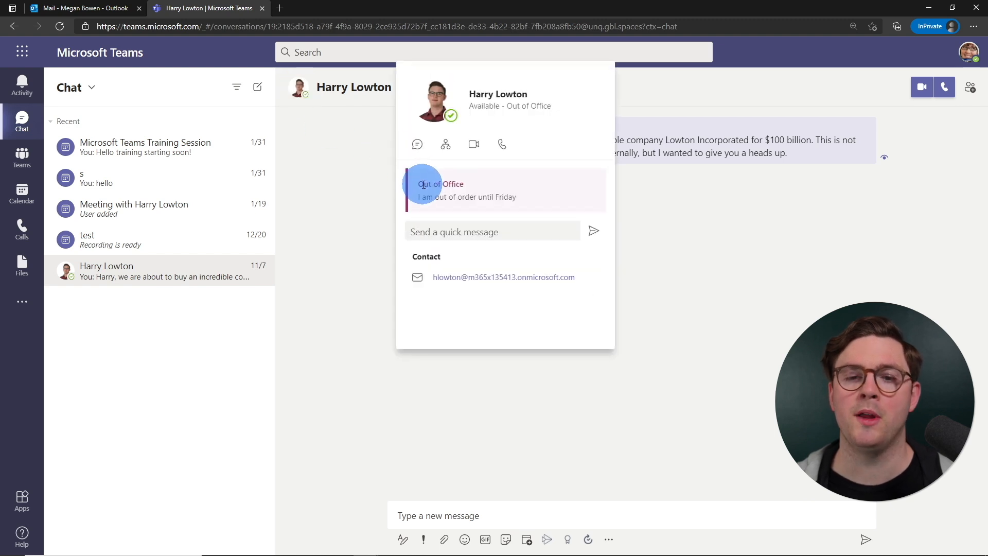